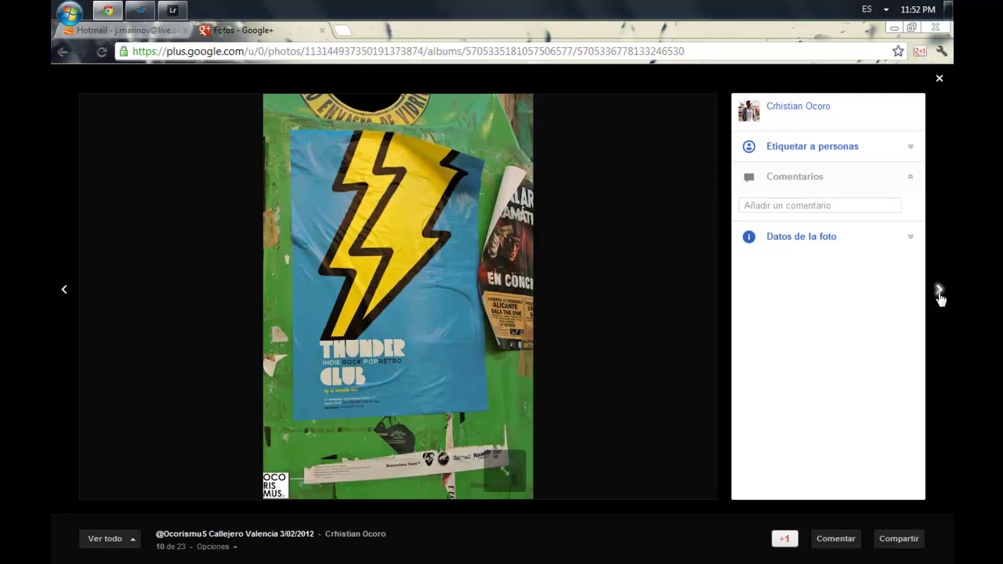
View the tilted street photo in the Google+ album and open the same photo in Lightroom's Develop module.
{"action": "left_click", "coordinate": [939, 295]}
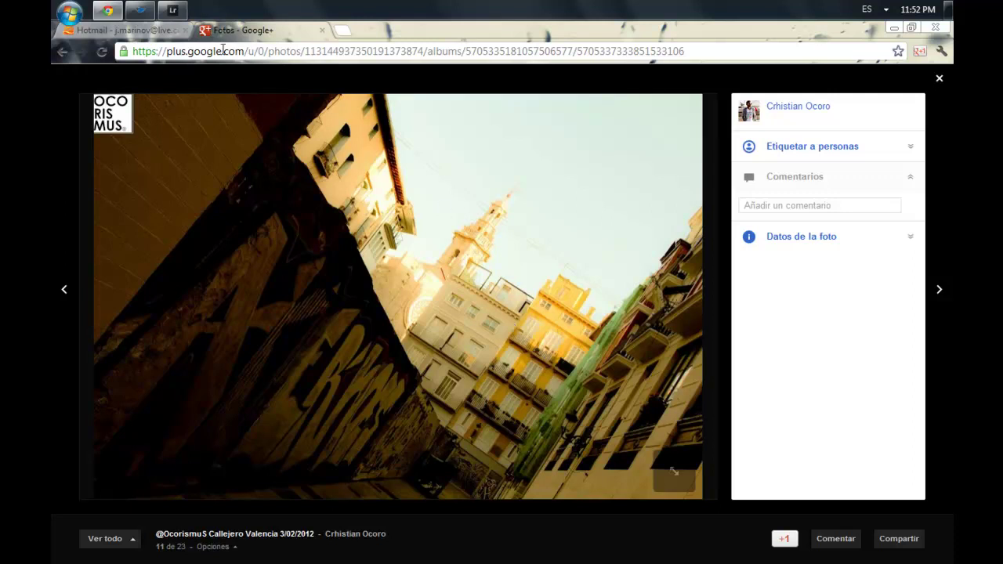
{"action": "left_click", "coordinate": [173, 10]}
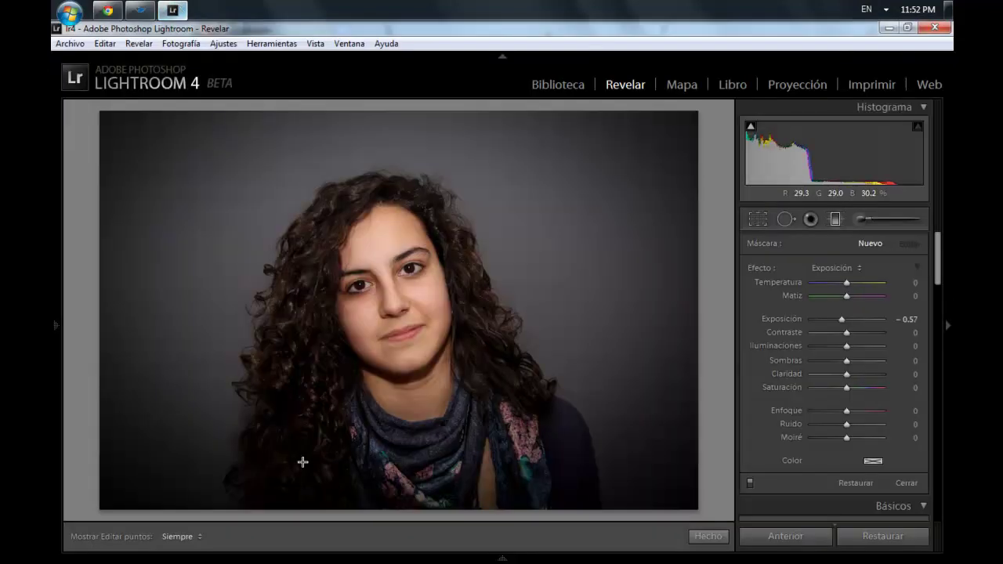
{"action": "mouse_move", "coordinate": [441, 558]}
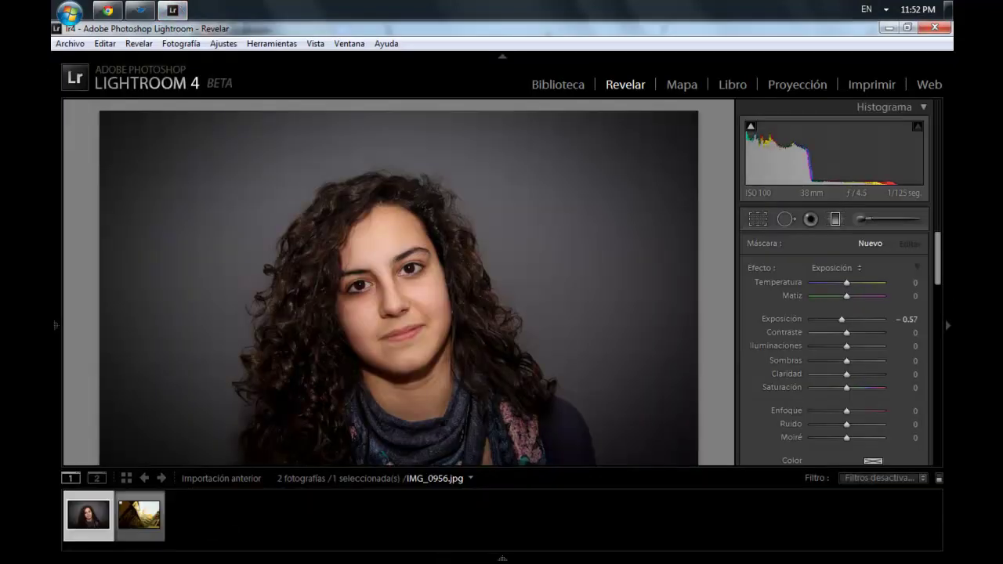
{"action": "left_click", "coordinate": [138, 524]}
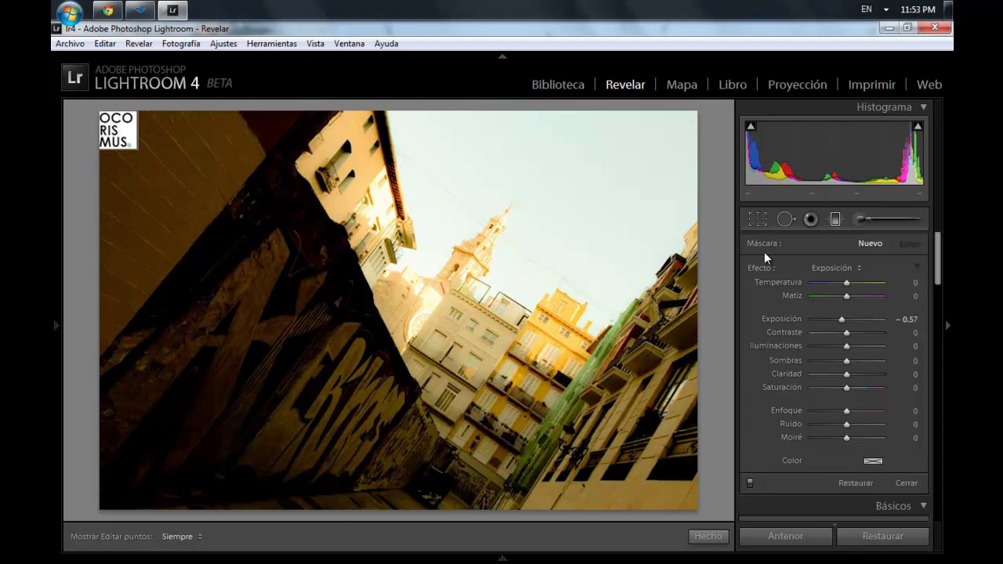
Draw a narrow graduated filter along the graffiti wall's diagonal edge so that it affects the buildings and sky.
{"action": "left_click", "coordinate": [834, 220]}
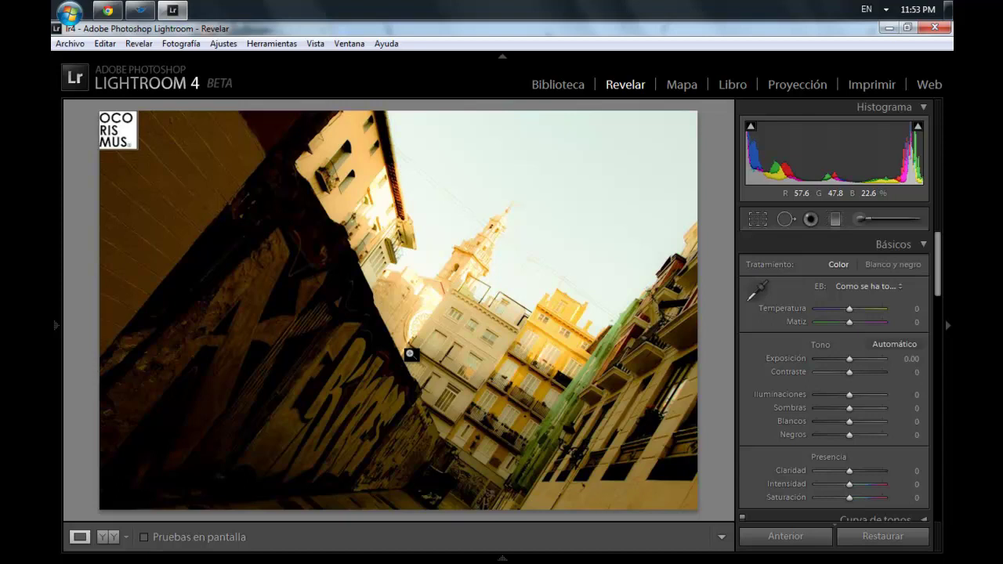
{"action": "left_click", "coordinate": [835, 221]}
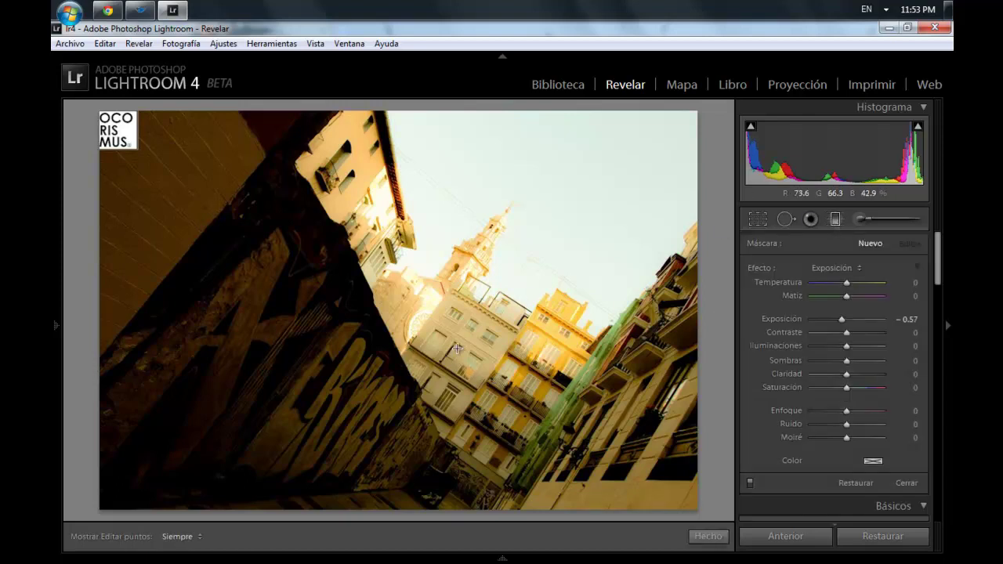
{"action": "left_click_drag", "start_coordinate": [412, 343], "coordinate": [392, 353]}
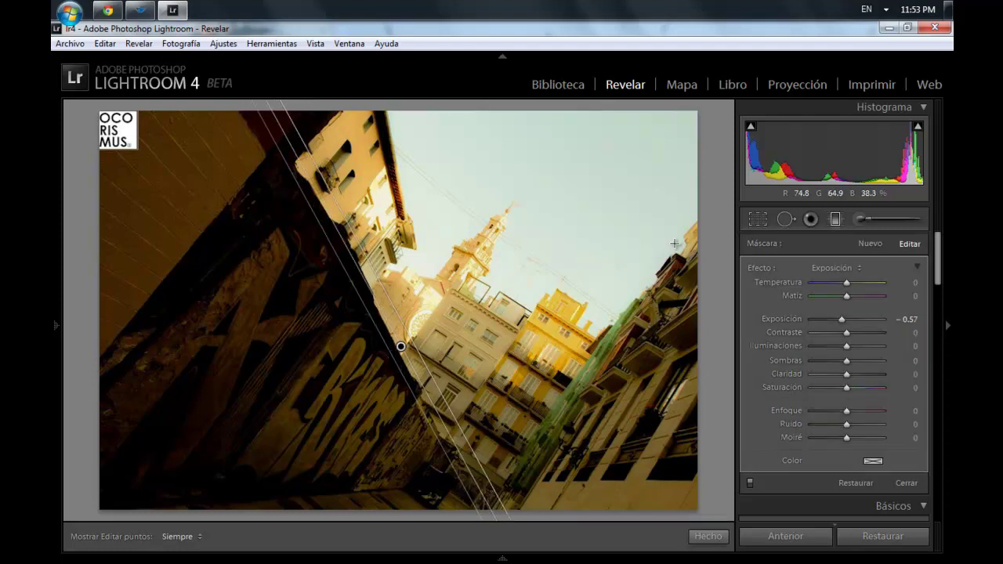
Set the buildings-and-sky filter's highlights to −29, clarity to 22 and exposure to −0.49.
{"action": "left_click", "coordinate": [830, 345]}
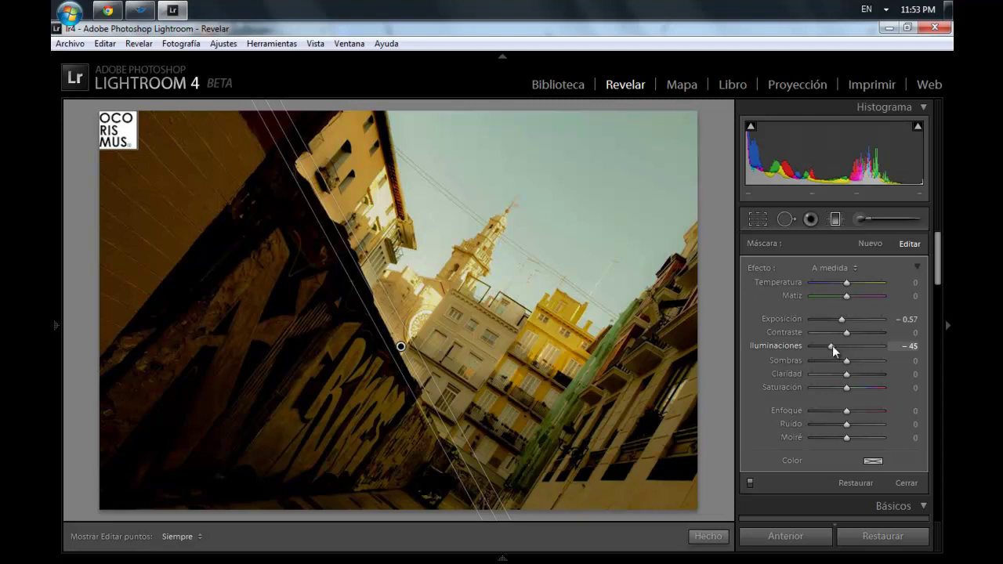
{"action": "left_click_drag", "start_coordinate": [832, 346], "coordinate": [837, 345]}
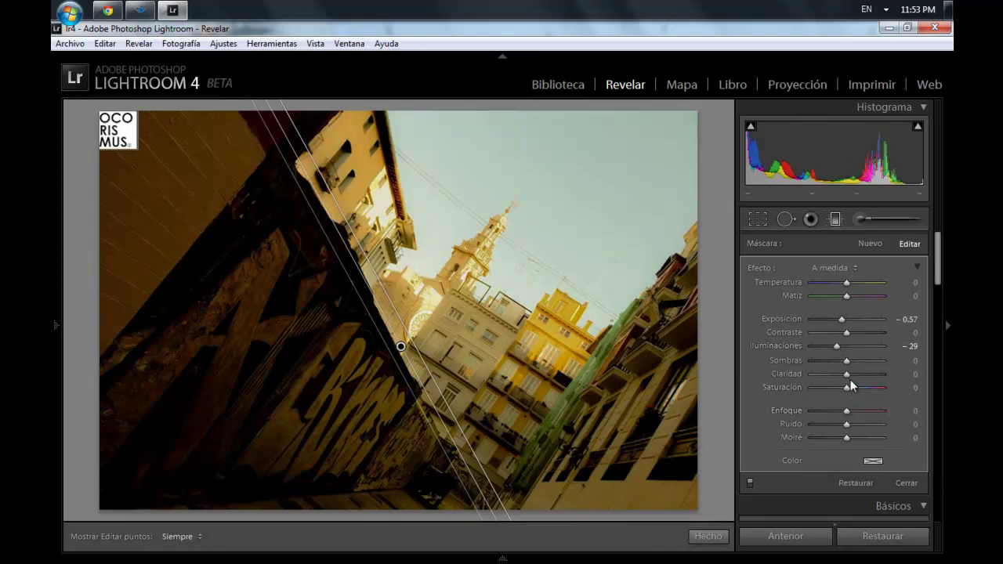
{"action": "left_click_drag", "start_coordinate": [847, 374], "coordinate": [863, 376]}
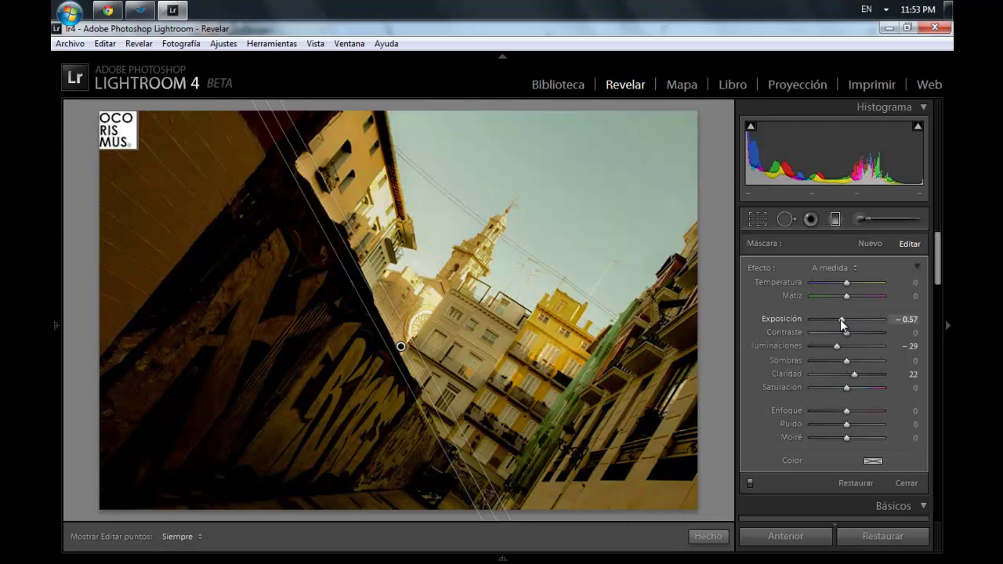
{"action": "left_click_drag", "start_coordinate": [851, 320], "coordinate": [826, 318]}
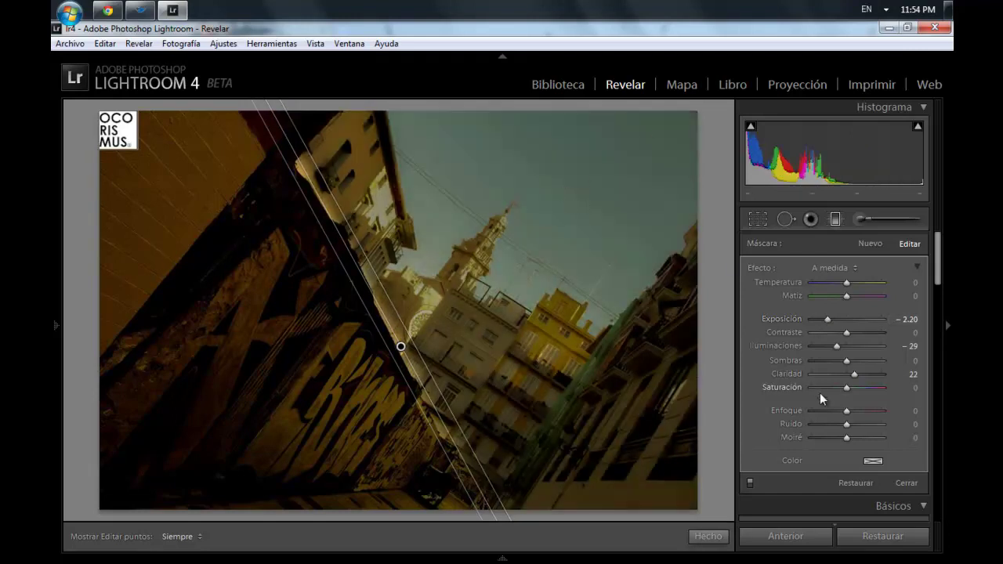
{"action": "double_click", "coordinate": [828, 319]}
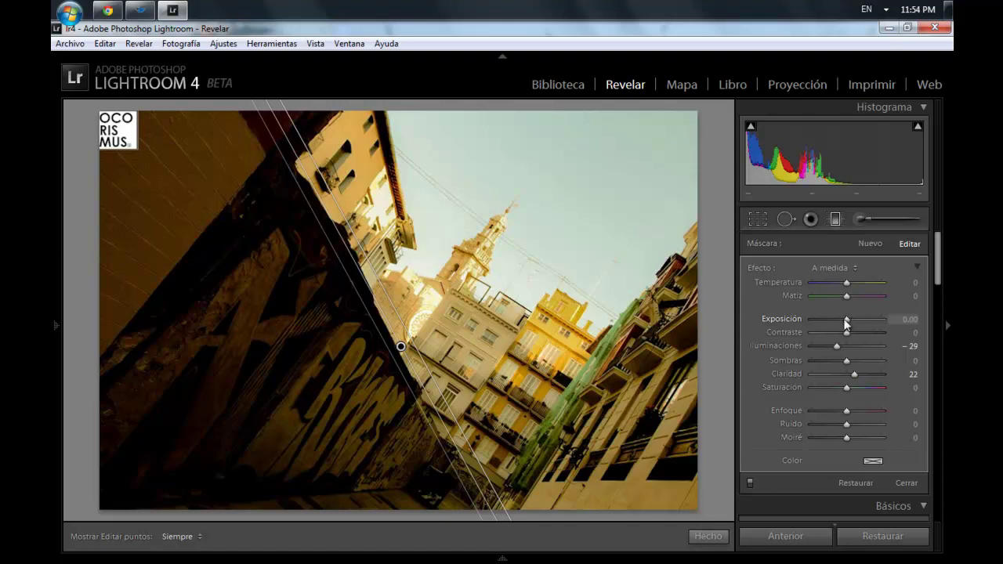
{"action": "left_click_drag", "start_coordinate": [846, 318], "coordinate": [844, 321]}
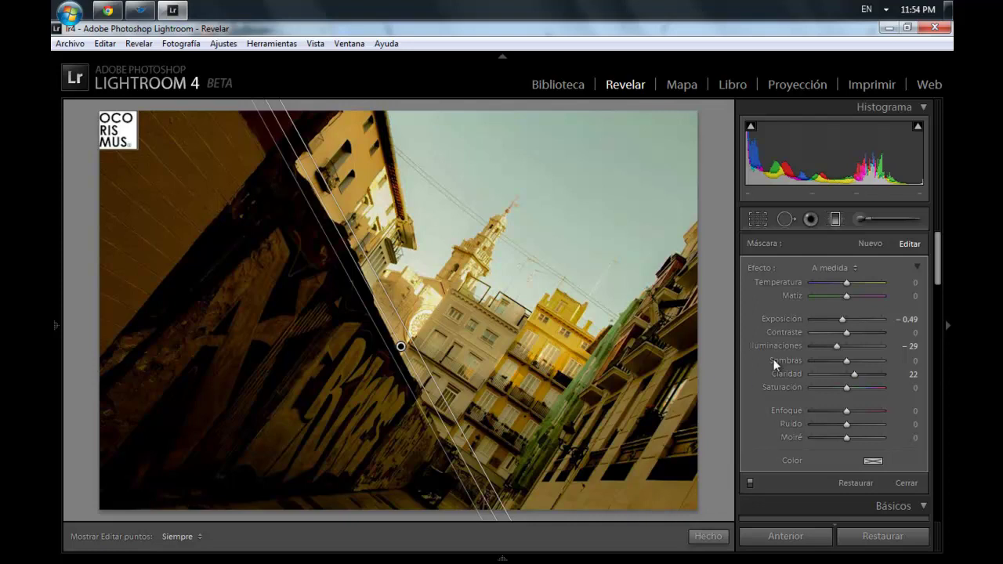
Set the same filter's contrast to 43 and saturation to −20, and finish editing the filter.
{"action": "left_click_drag", "start_coordinate": [859, 332], "coordinate": [861, 333]}
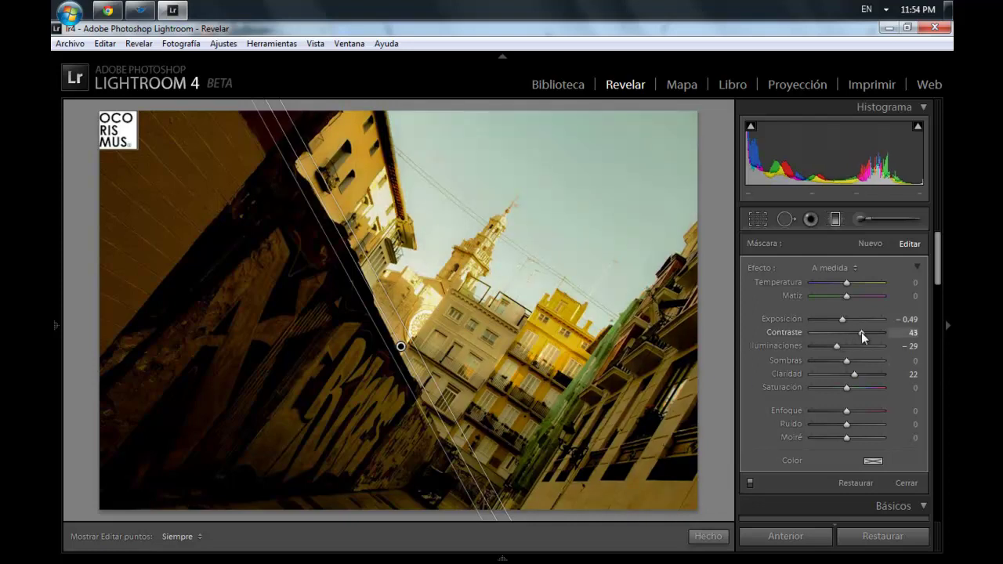
{"action": "left_click", "coordinate": [837, 387]}
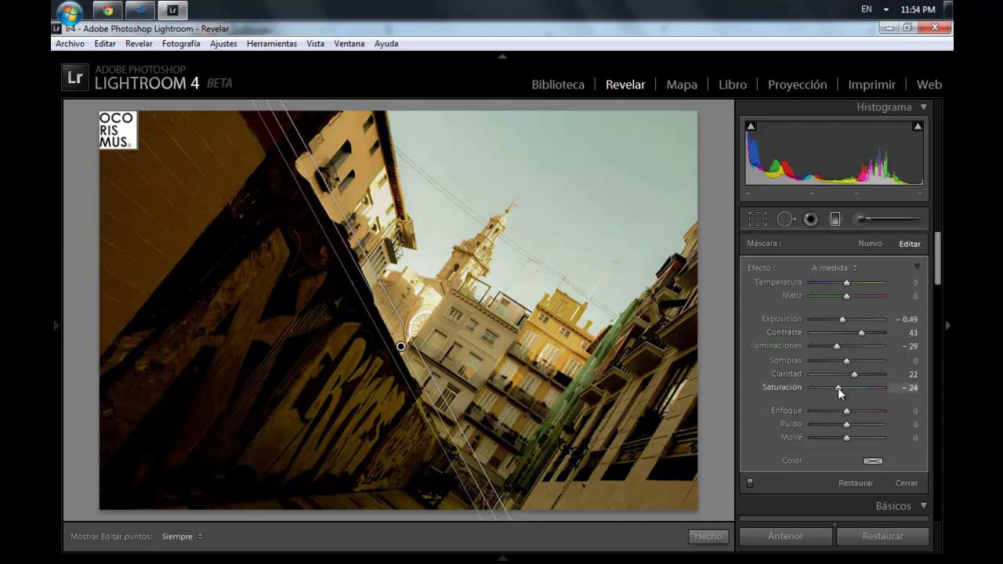
{"action": "left_click_drag", "start_coordinate": [837, 387], "coordinate": [839, 387]}
{"action": "left_click", "coordinate": [708, 536]}
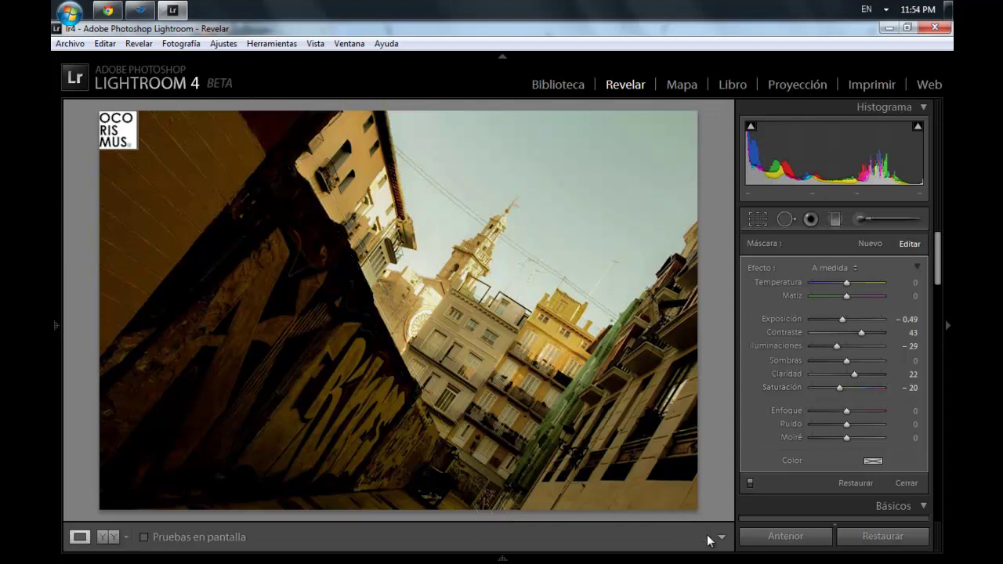
Add a second graduated filter covering the graffiti wall and rotate it to follow the wall's diagonal edge.
{"action": "left_click", "coordinate": [835, 219]}
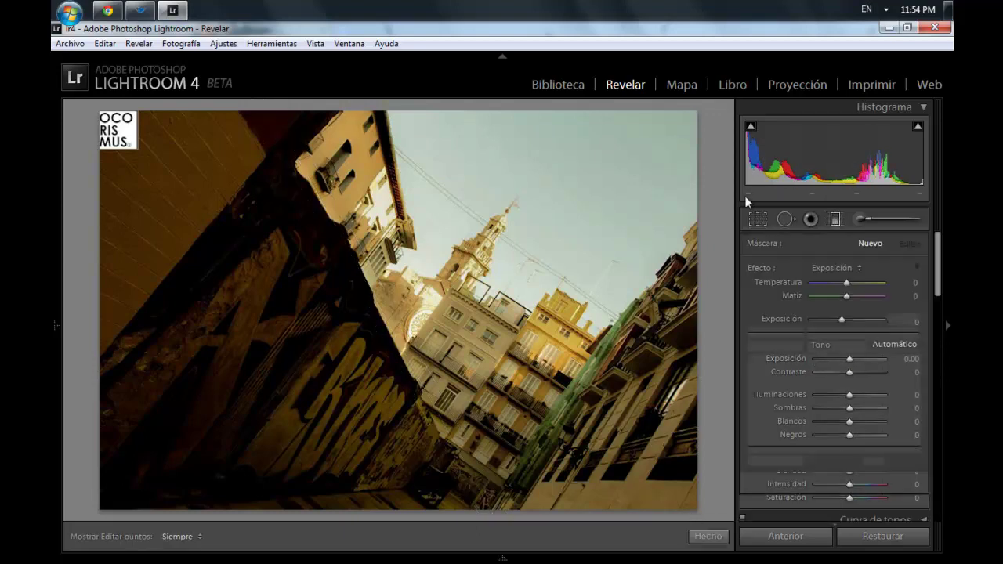
{"action": "left_click_drag", "start_coordinate": [400, 346], "coordinate": [383, 352]}
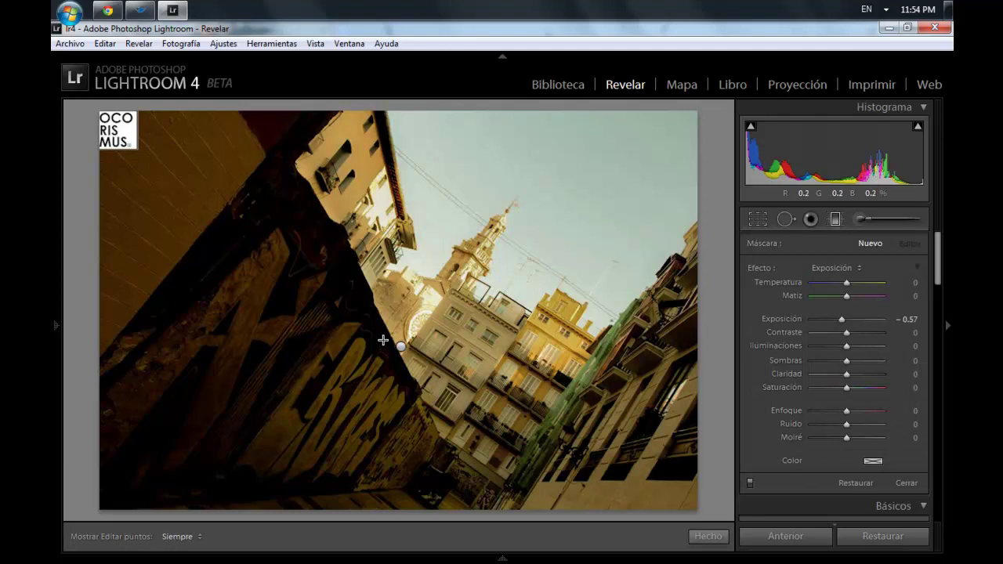
{"action": "left_click_drag", "start_coordinate": [387, 336], "coordinate": [401, 339]}
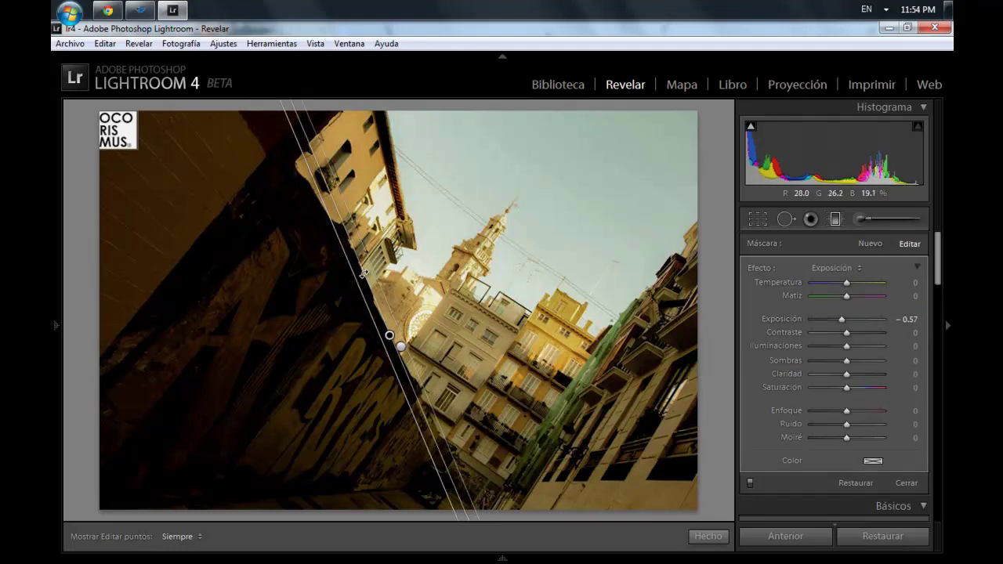
{"action": "left_click_drag", "start_coordinate": [364, 274], "coordinate": [360, 281]}
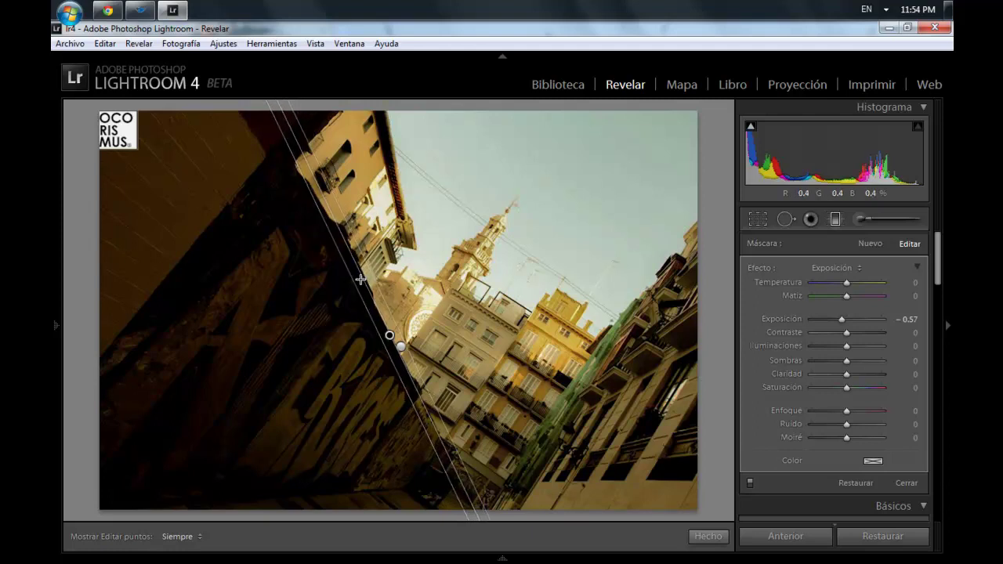
Set the wall filter's exposure to 1.63 and shift the filter slightly inward, away from the buildings.
{"action": "left_click", "coordinate": [854, 318]}
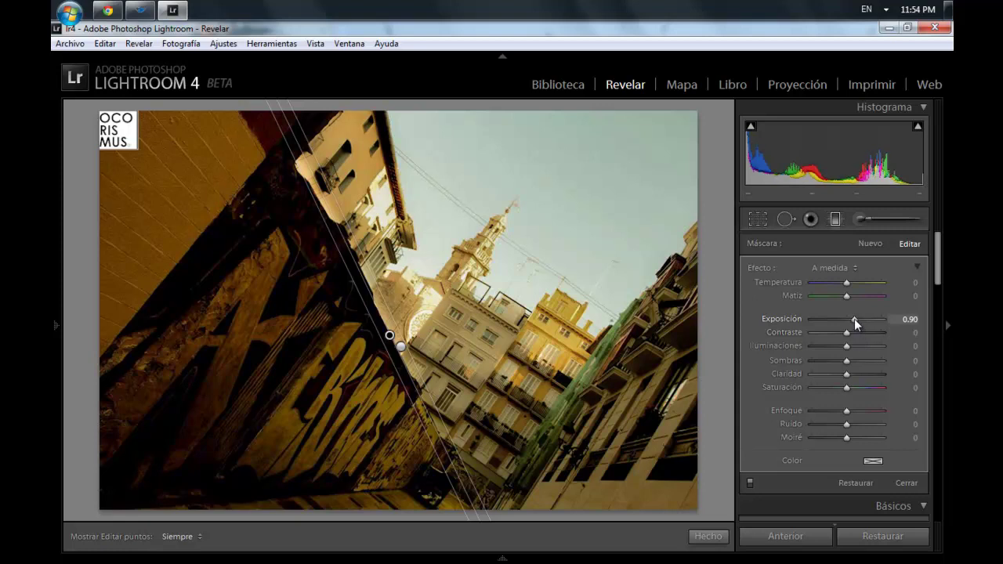
{"action": "left_click_drag", "start_coordinate": [854, 318], "coordinate": [860, 321]}
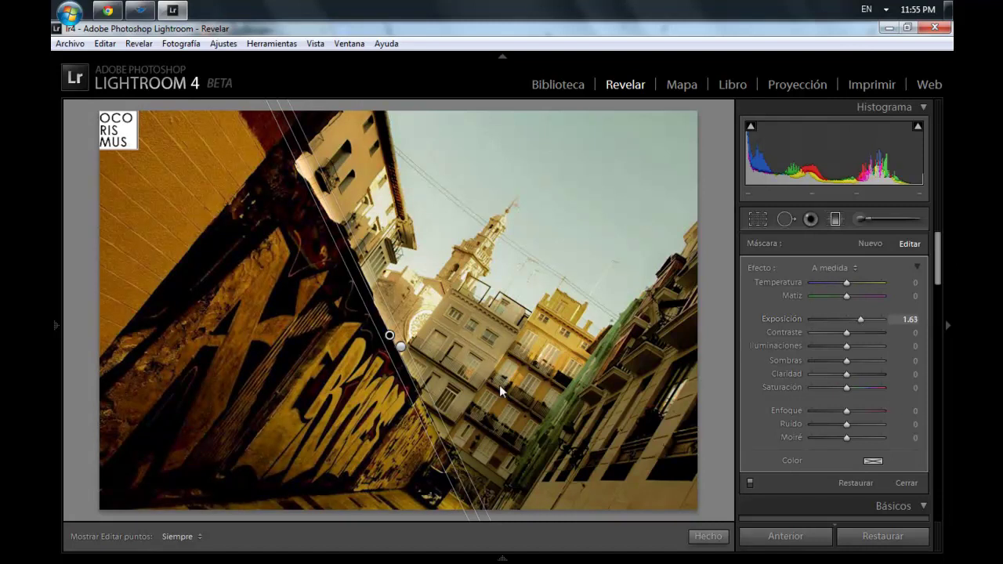
{"action": "left_click_drag", "start_coordinate": [389, 335], "coordinate": [380, 340]}
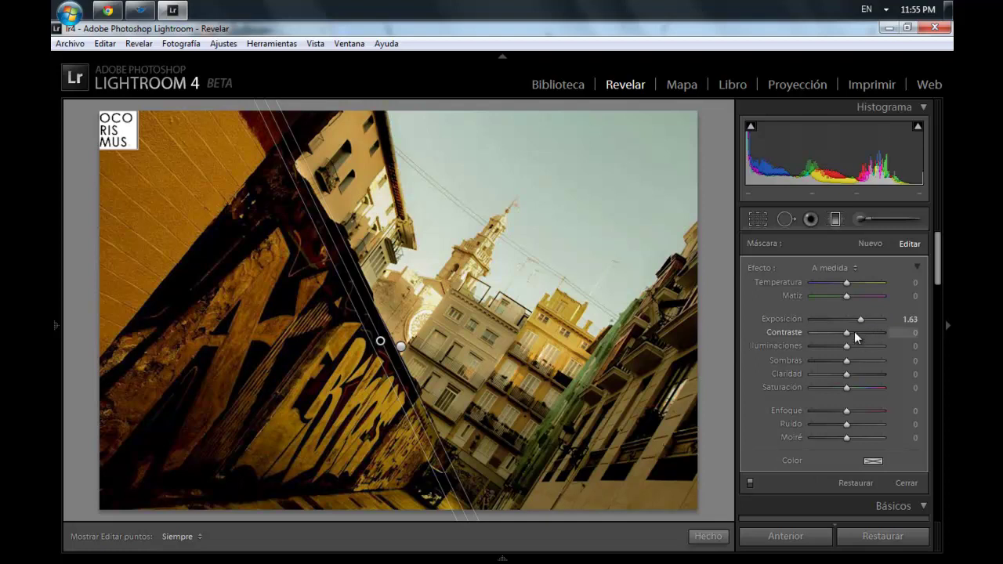
Set the wall filter's contrast to 33, saturation to −31 and clarity to 22, and finish editing the filter.
{"action": "left_click_drag", "start_coordinate": [854, 332], "coordinate": [859, 335]}
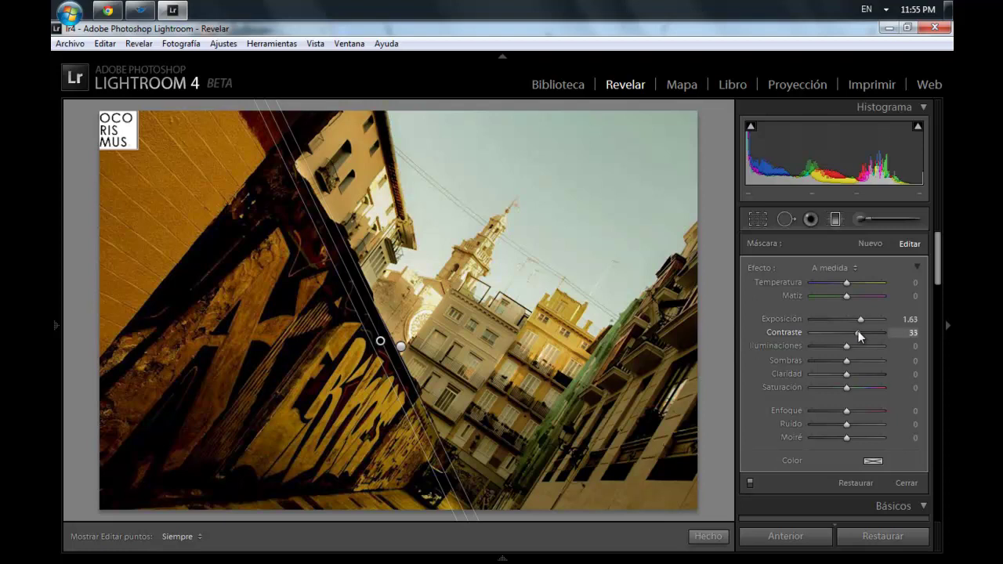
{"action": "left_click", "coordinate": [832, 387]}
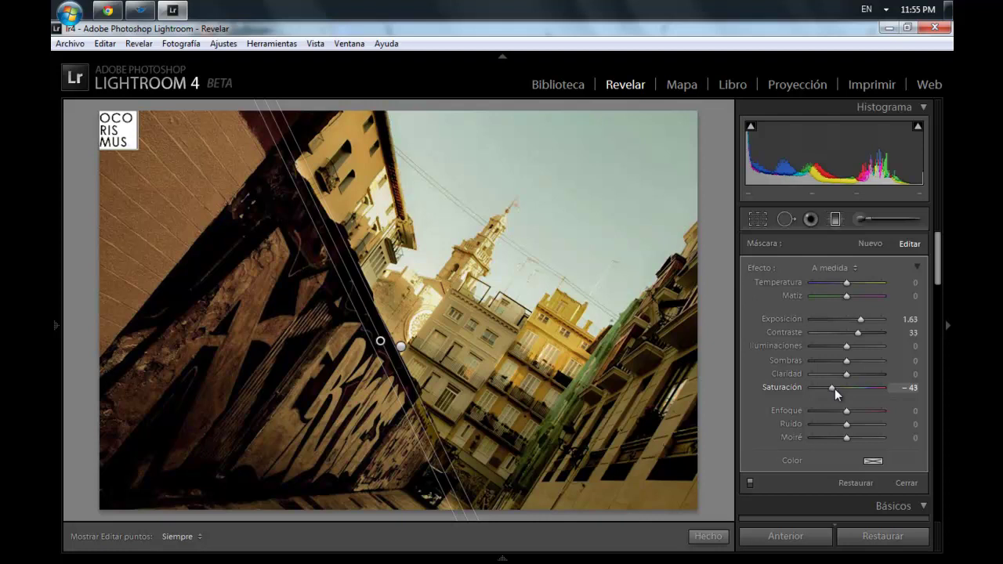
{"action": "left_click_drag", "start_coordinate": [832, 389], "coordinate": [868, 374]}
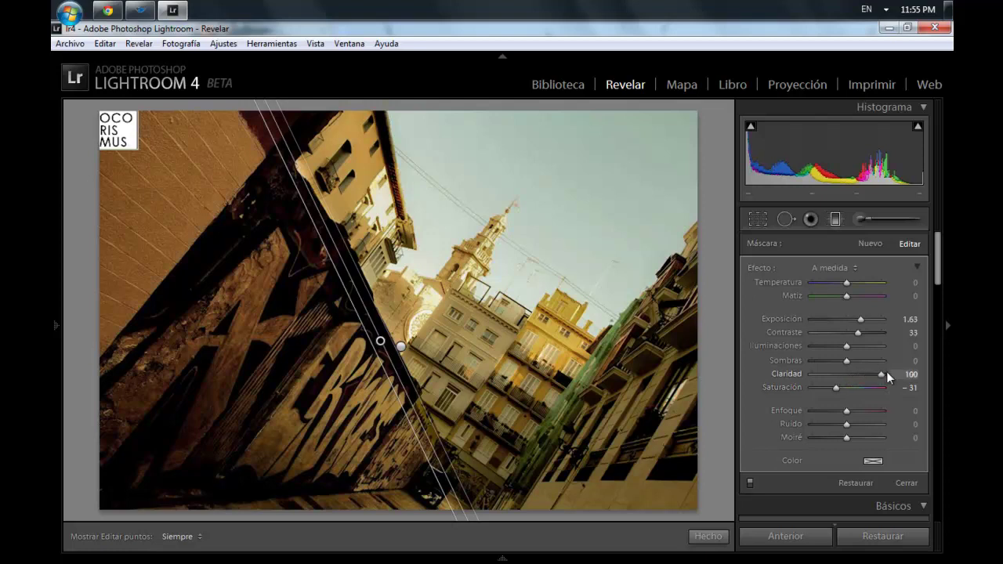
{"action": "left_click_drag", "start_coordinate": [878, 371], "coordinate": [862, 373]}
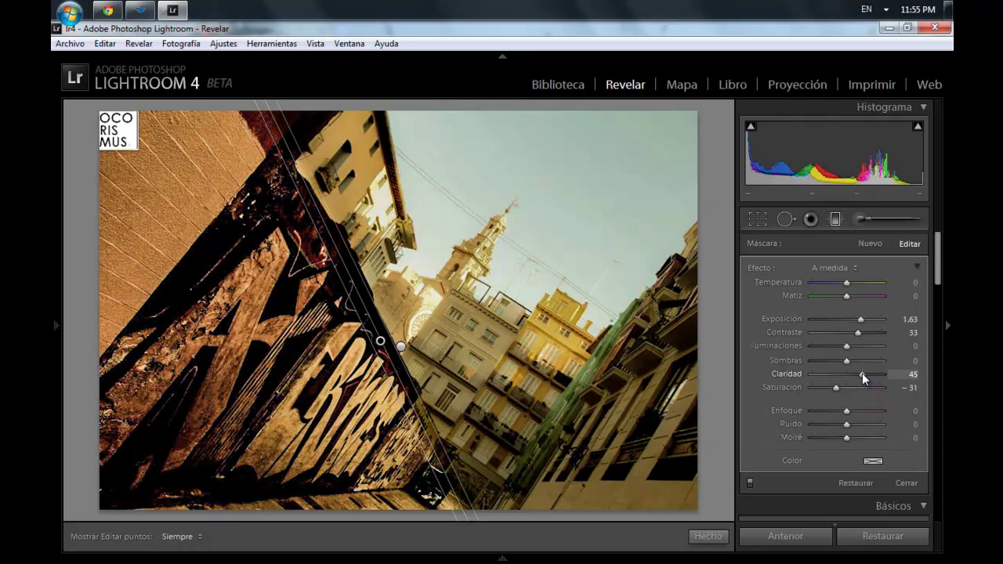
{"action": "left_click_drag", "start_coordinate": [856, 378], "coordinate": [854, 378]}
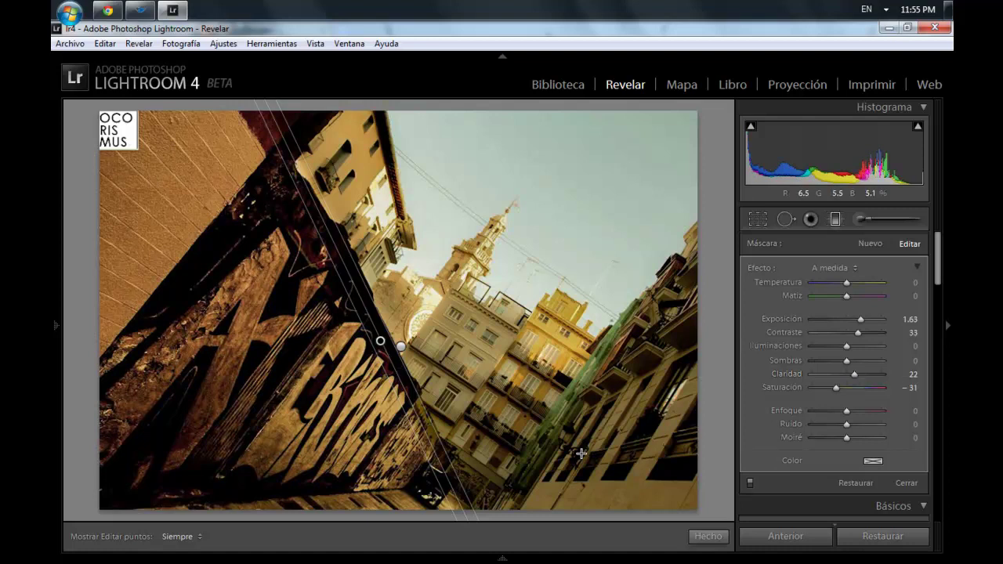
{"action": "left_click", "coordinate": [706, 537]}
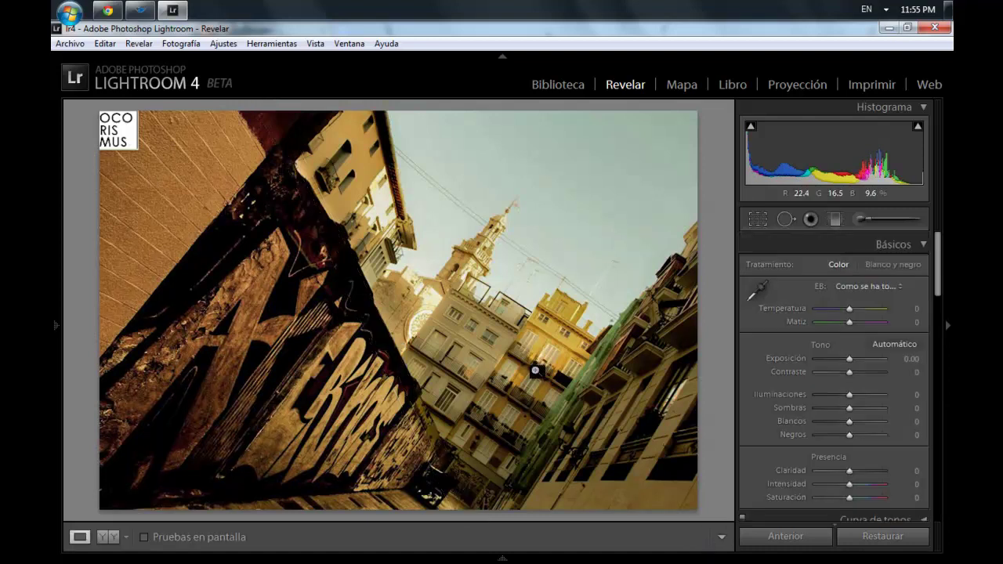
Reopen the buildings-and-sky graduated filter, shift it slightly toward the wall, and set its clarity to 63 and contrast to 71.
{"action": "left_click", "coordinate": [835, 220]}
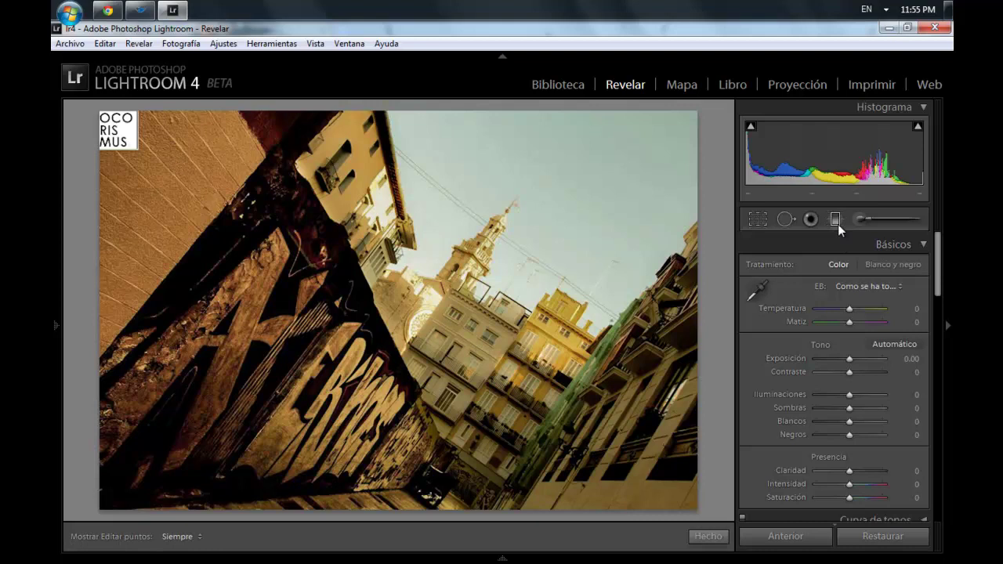
{"action": "left_click", "coordinate": [400, 347]}
{"action": "left_click_drag", "start_coordinate": [398, 351], "coordinate": [396, 351]}
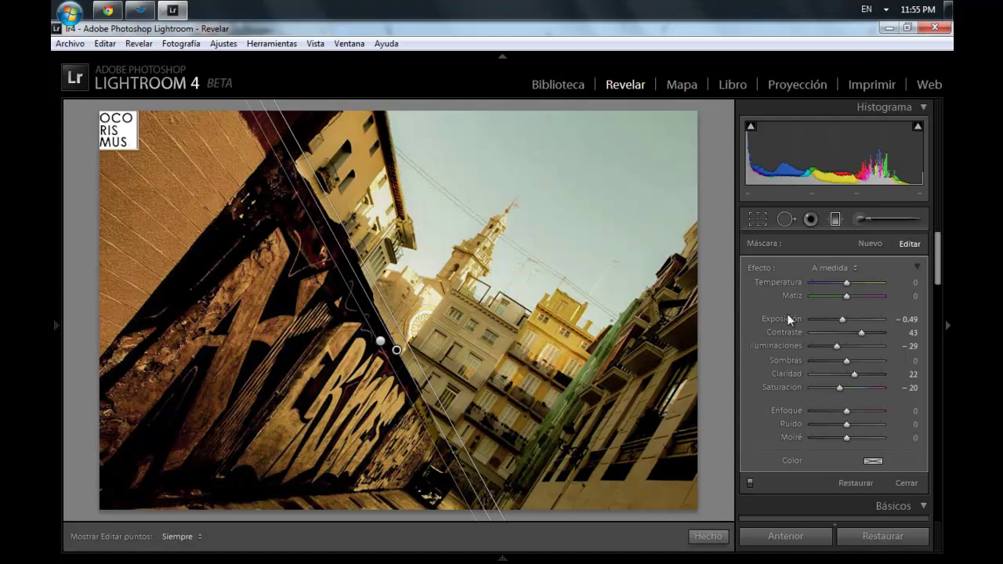
{"action": "left_click", "coordinate": [869, 375]}
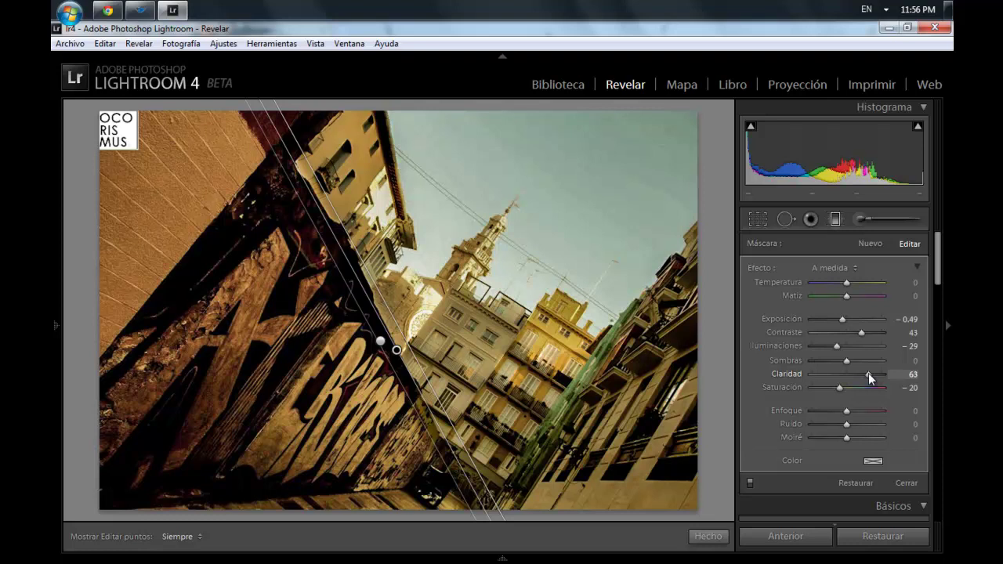
{"action": "left_click", "coordinate": [872, 333]}
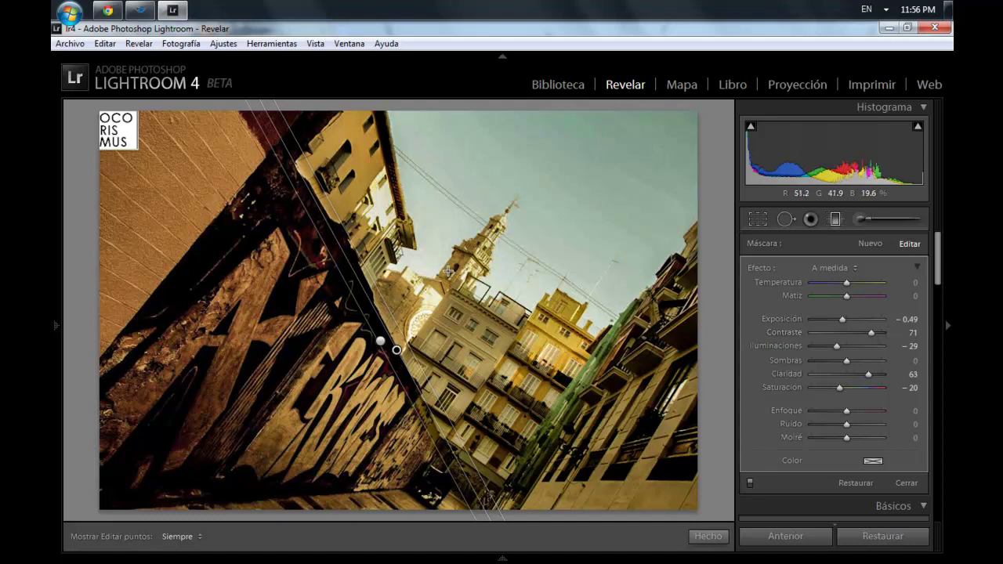
{"action": "left_click", "coordinate": [709, 537]}
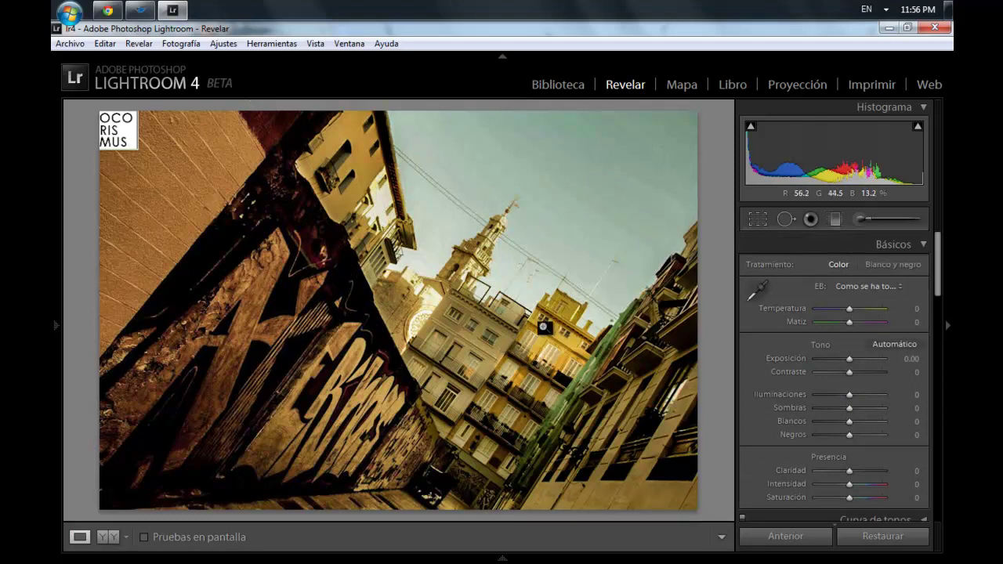
Reset all develop adjustments on the street photo to its original state.
{"action": "left_click", "coordinate": [871, 541]}
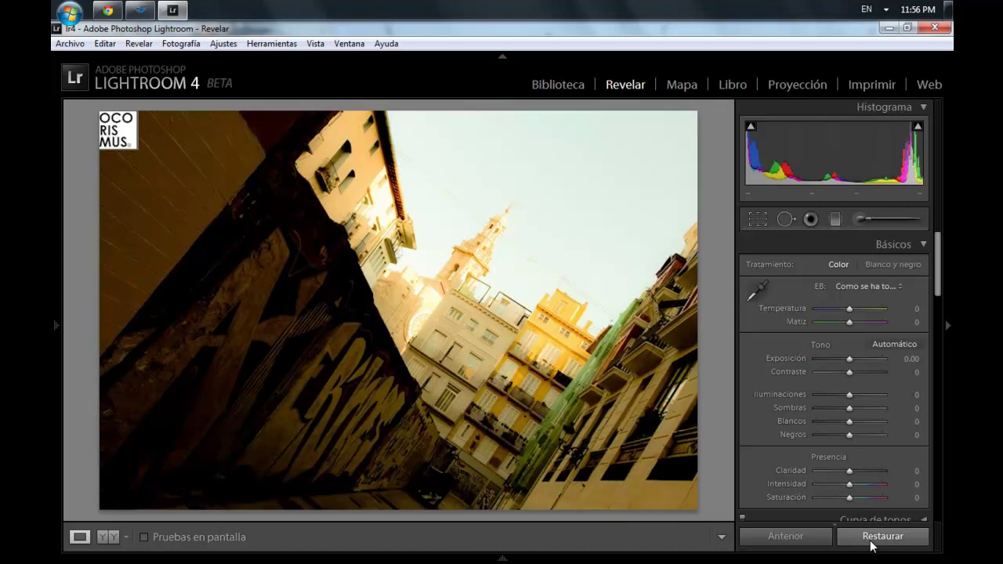
Undo the reset of the street photo to bring back its graduated filter adjustments.
{"action": "key", "text": "ctrl+z"}
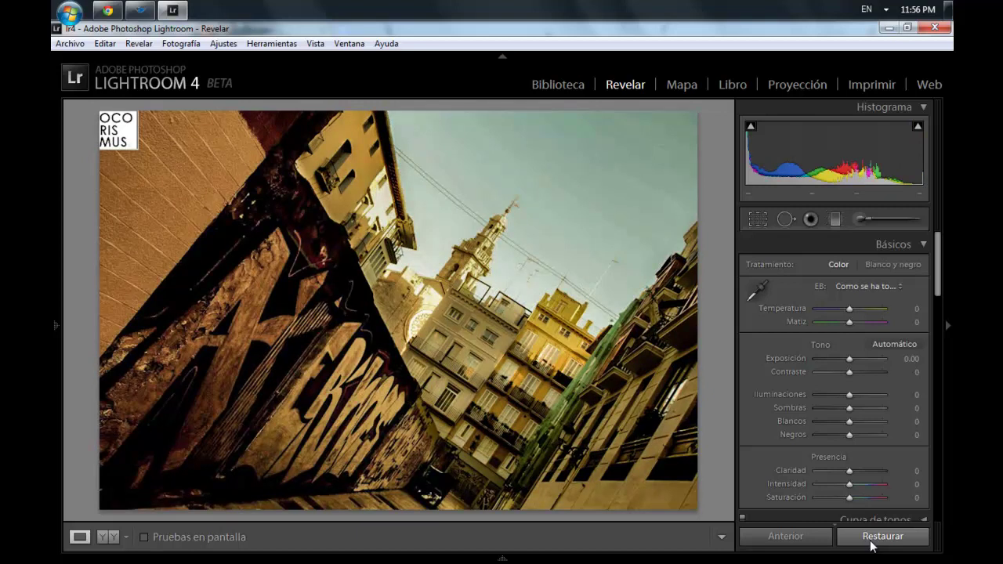
{"action": "left_click", "coordinate": [871, 540]}
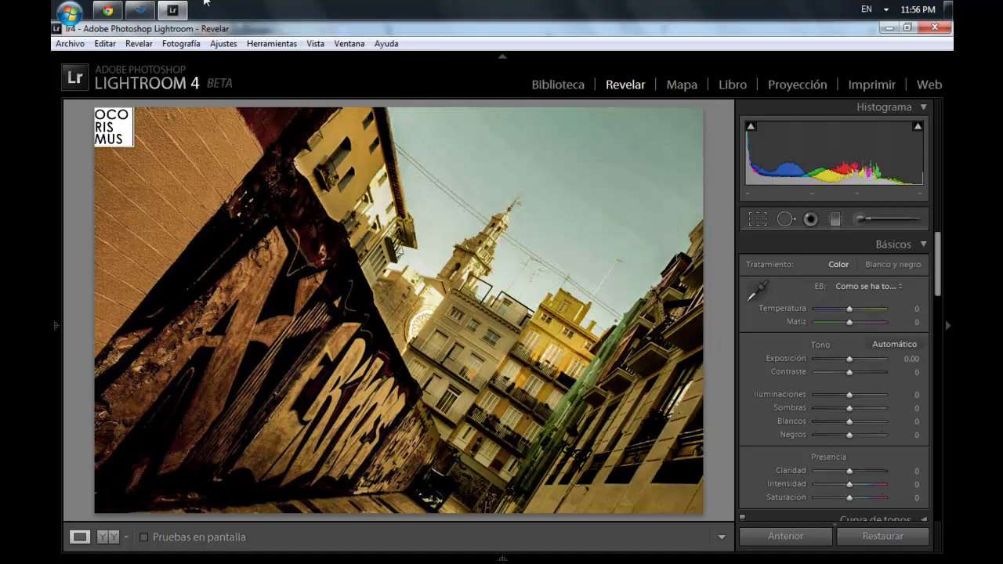
Switch to the Google+ photo album in Chrome and advance three photos past the original street photo to view other graffiti shots.
{"action": "left_click", "coordinate": [110, 10]}
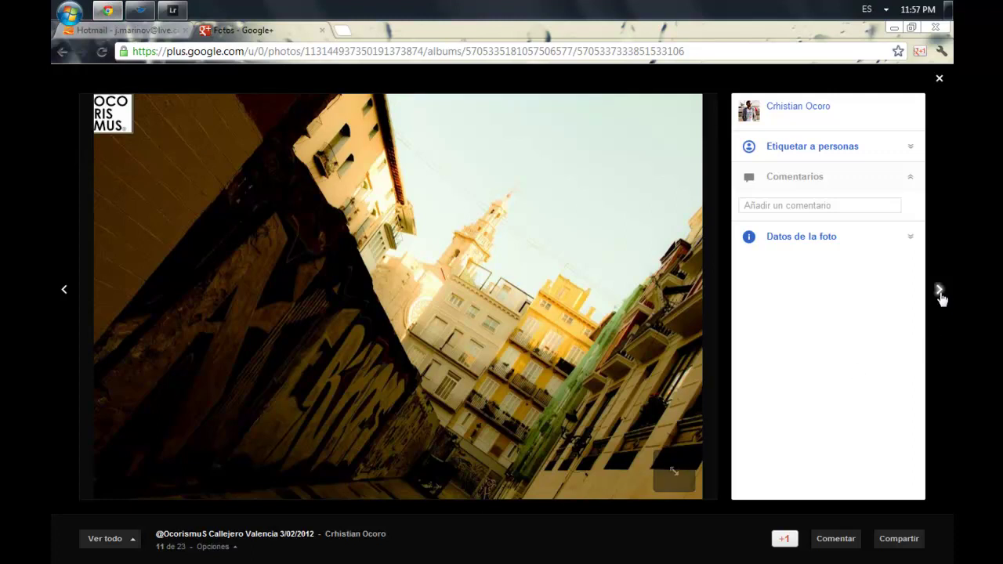
{"action": "left_click", "coordinate": [939, 290]}
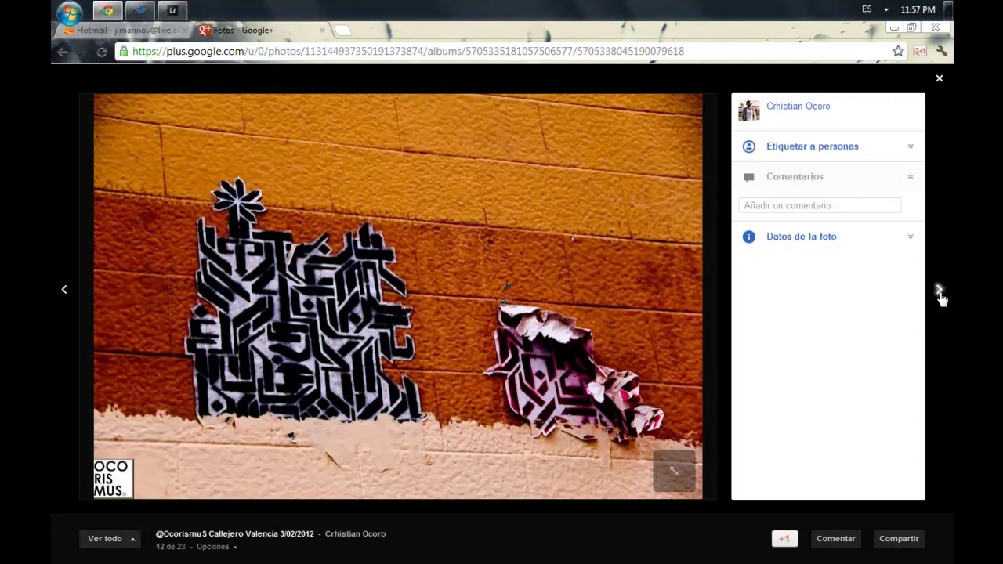
{"action": "left_click", "coordinate": [939, 291]}
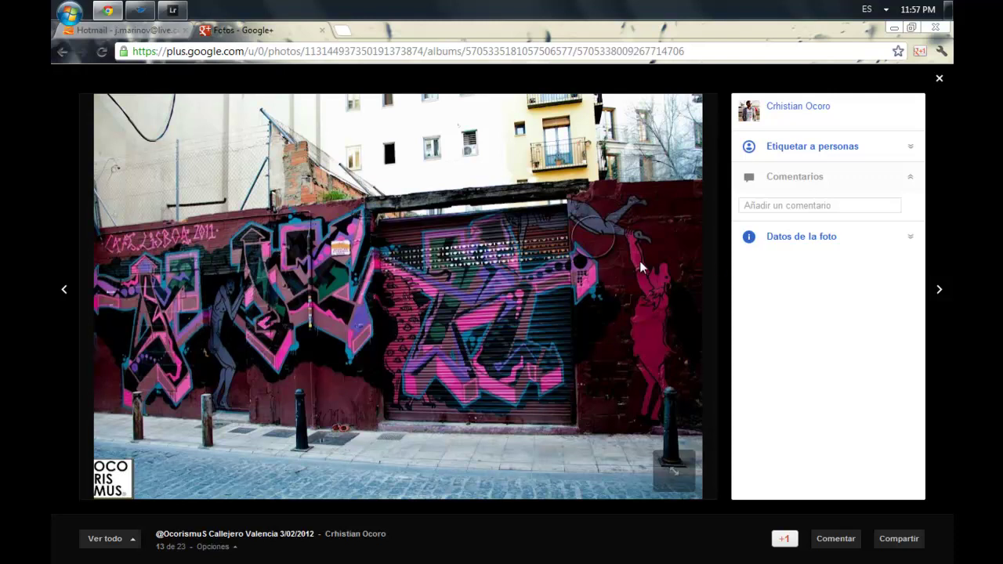
{"action": "left_click", "coordinate": [939, 292]}
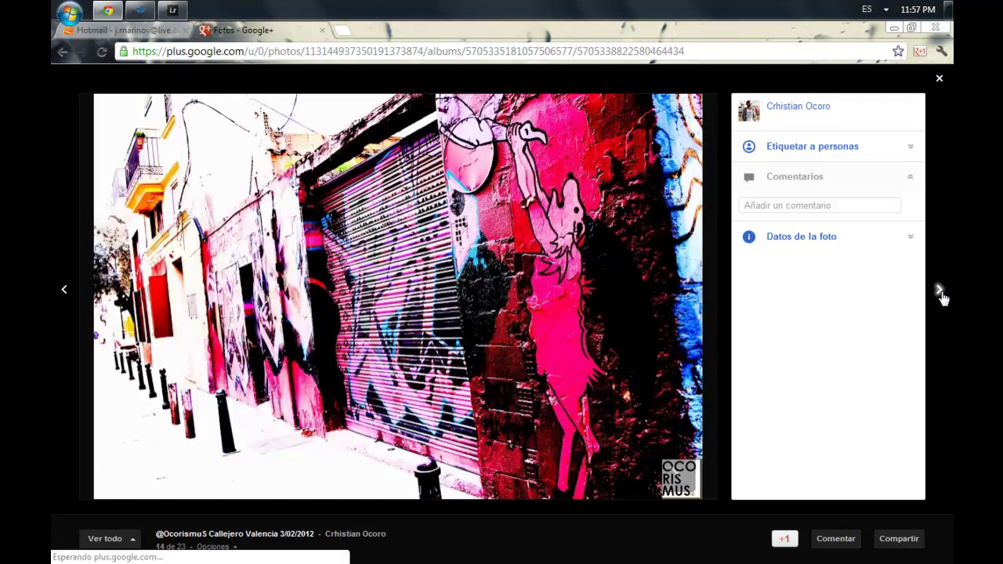